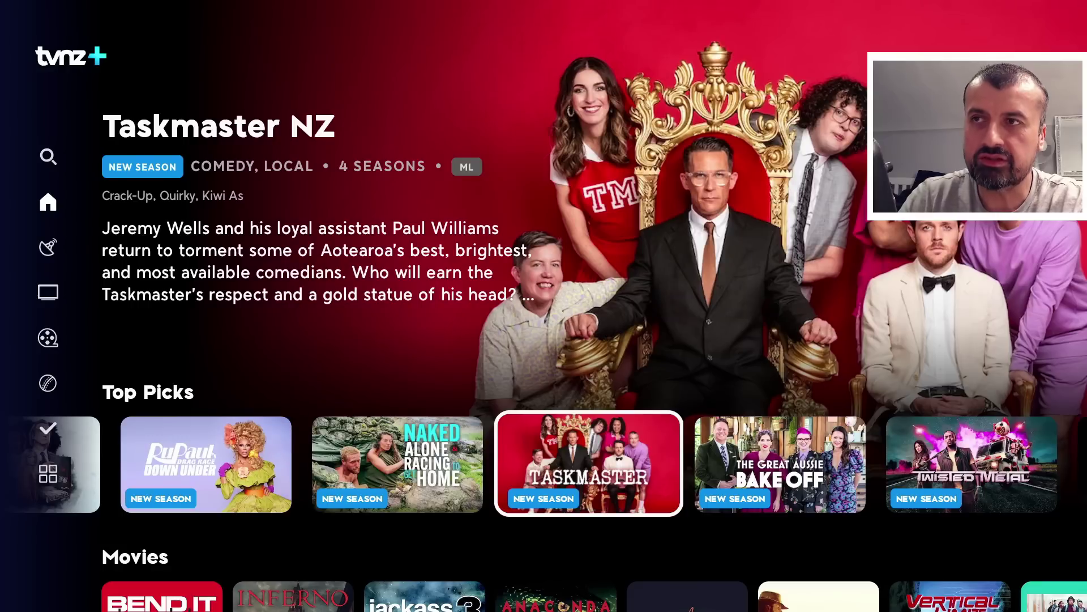
# Browse Top Picks and the Movies row past Anaconda, then exit to the Fire TV home screen
pyautogui.press('Right')
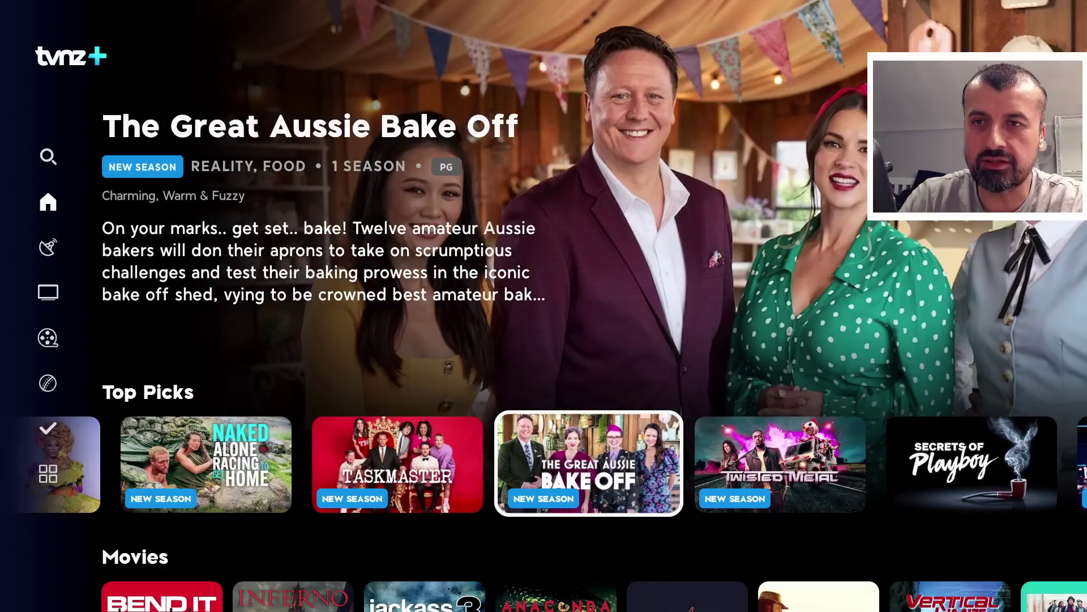
pyautogui.press('Down')
pyautogui.press('Right')
pyautogui.press('Right')
pyautogui.press('Right')
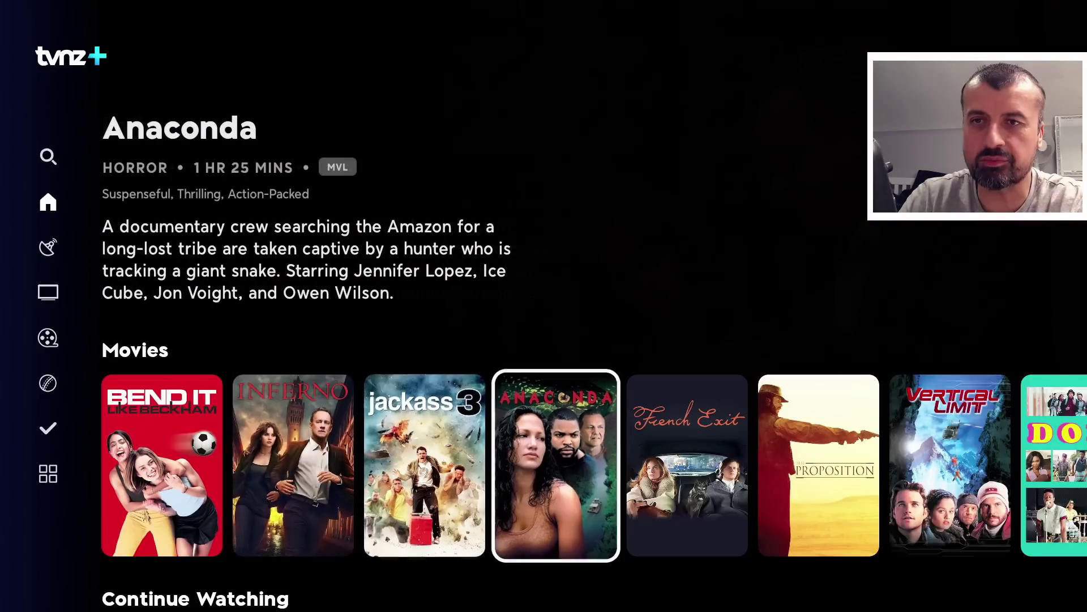
pyautogui.press('Right')
pyautogui.press('Right')
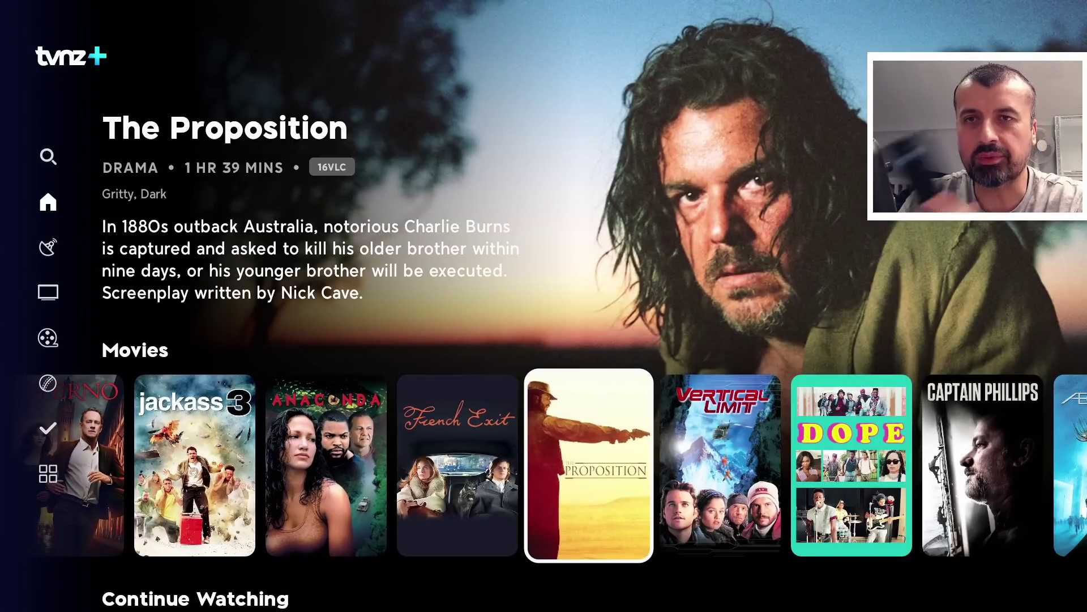
pyautogui.press('Home')
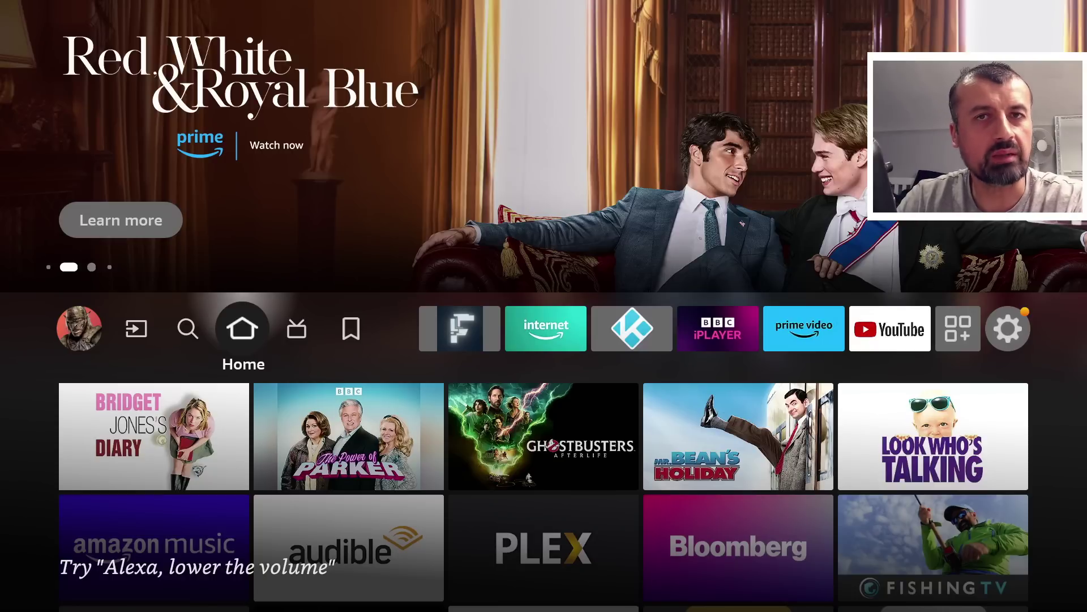
# Launch IPVanish VPN from the Recently Used Apps row
pyautogui.press('Down')
pyautogui.press('Down')
pyautogui.press('Down')
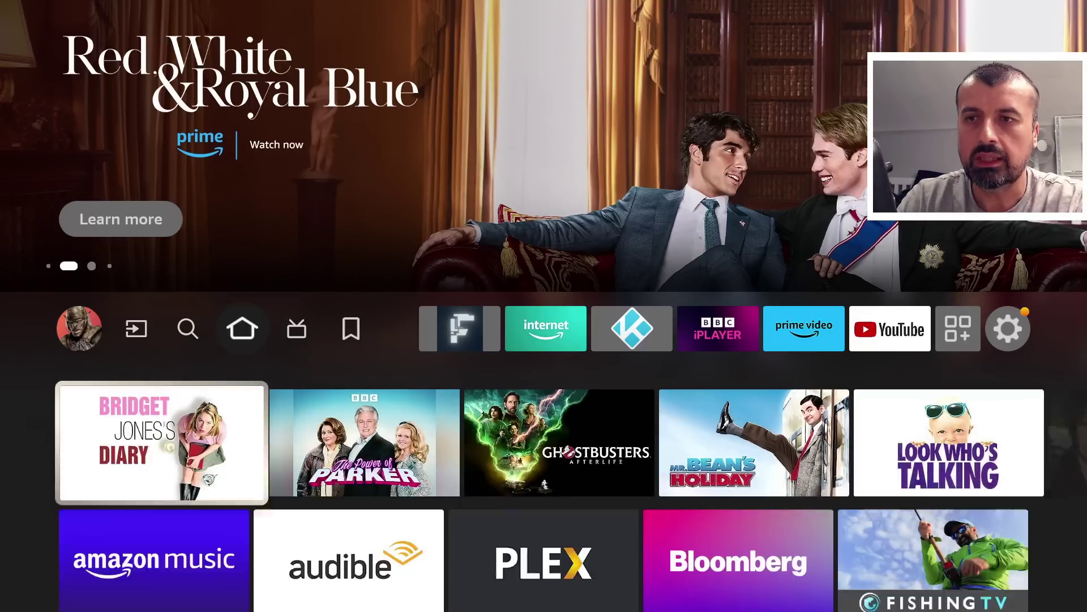
pyautogui.press('Right')
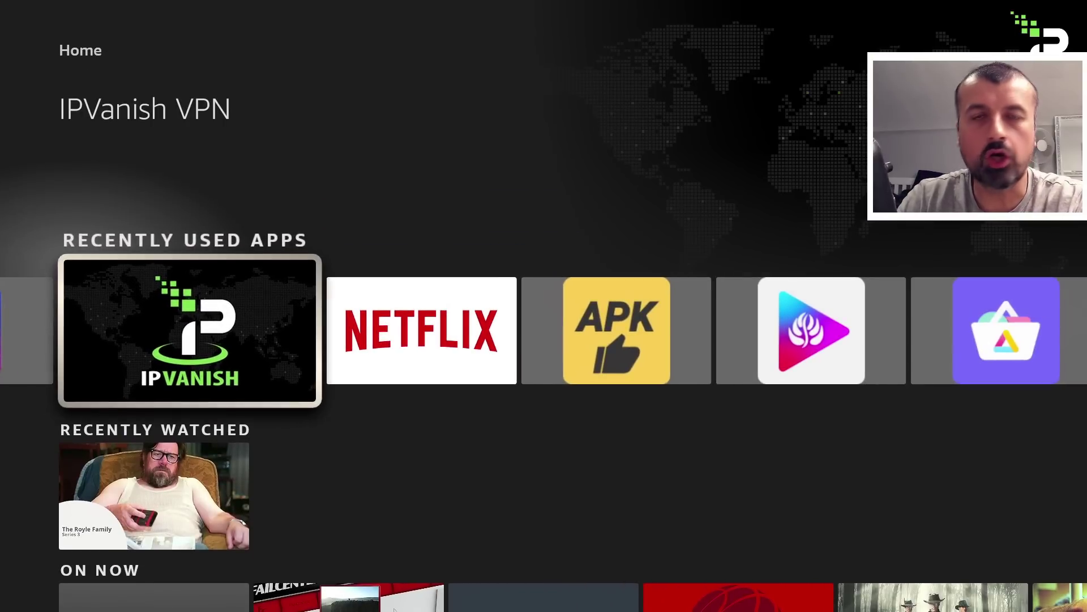
pyautogui.press('Return')
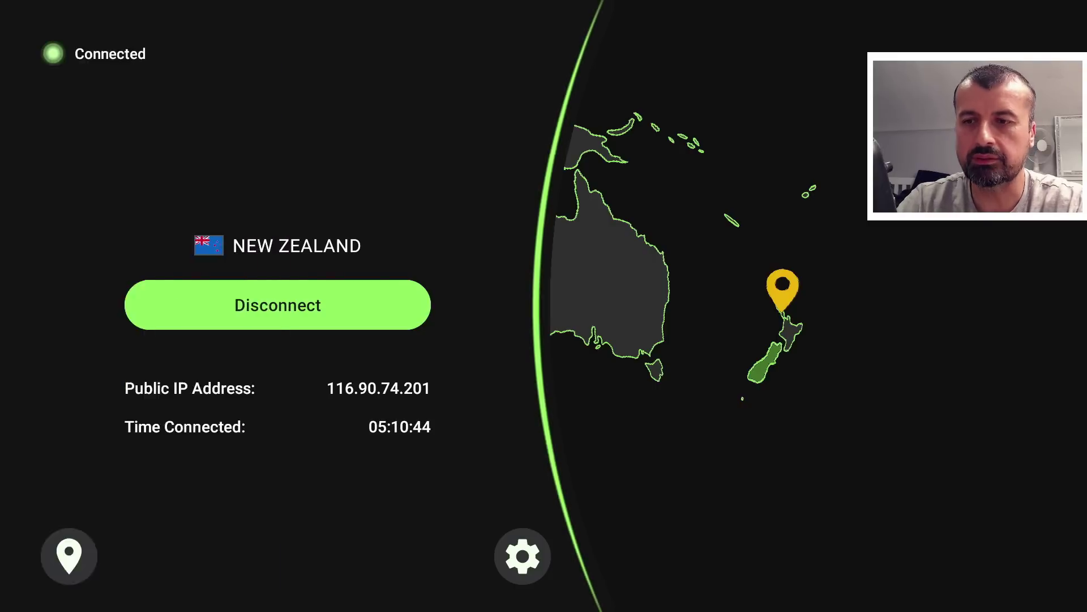
# Return to the Fire TV home screen with IPVanish still connected to New Zealand
pyautogui.press('Home')
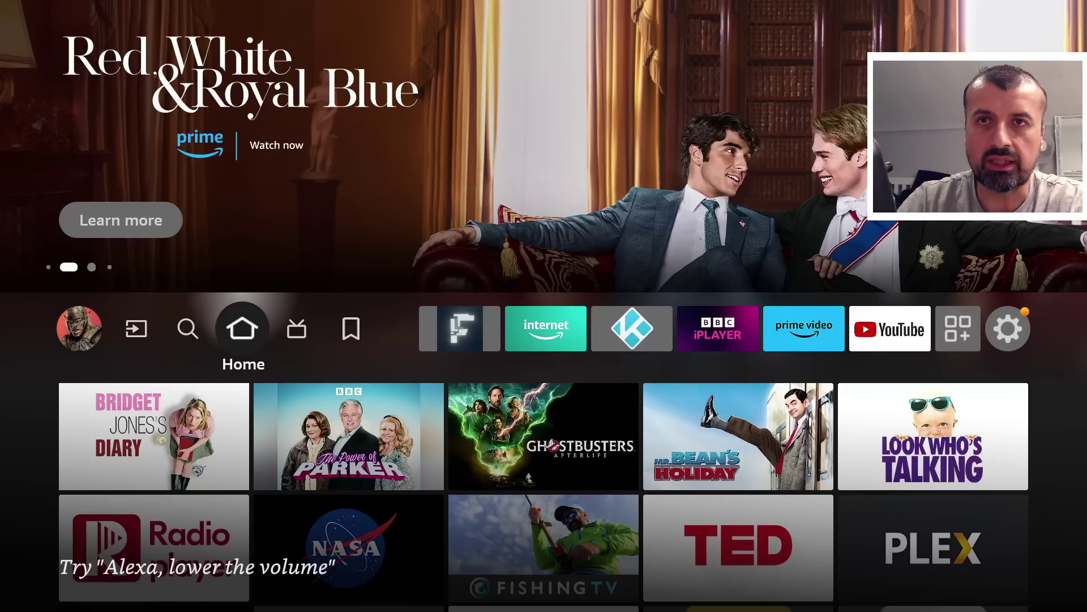
# Launch Downloader from the Recently Used Apps row
pyautogui.press('Right')
pyautogui.press('Right')
pyautogui.press('Right')
pyautogui.press('Right')
pyautogui.press('Right')
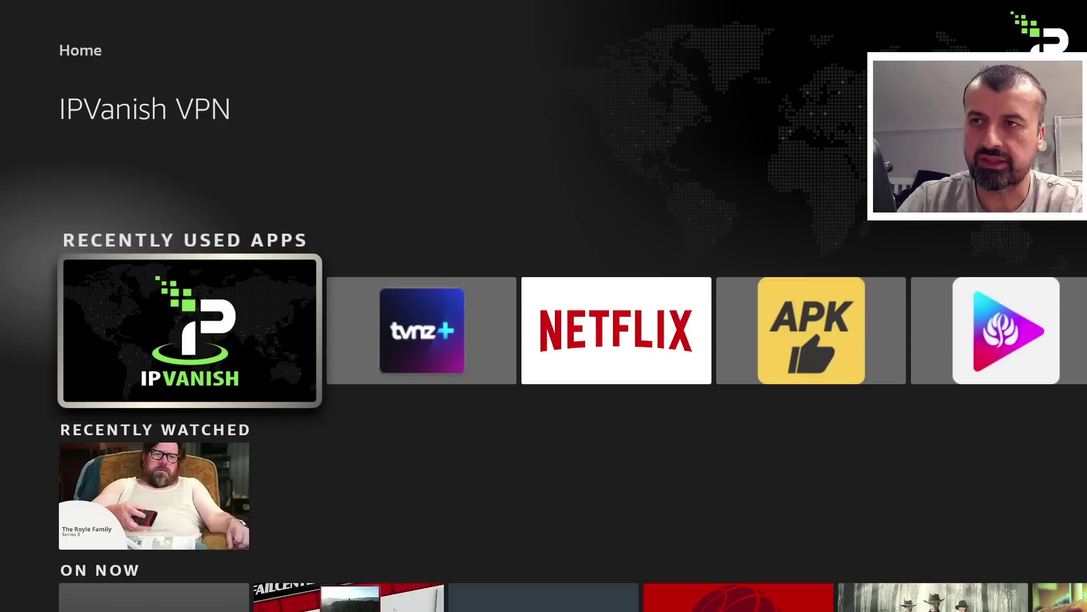
pyautogui.press('Right')
pyautogui.press('Right')
pyautogui.press('Right')
pyautogui.press('Right')
pyautogui.press('Right')
pyautogui.press('Right')
pyautogui.press('Right')
pyautogui.press('Right')
pyautogui.press('Right')
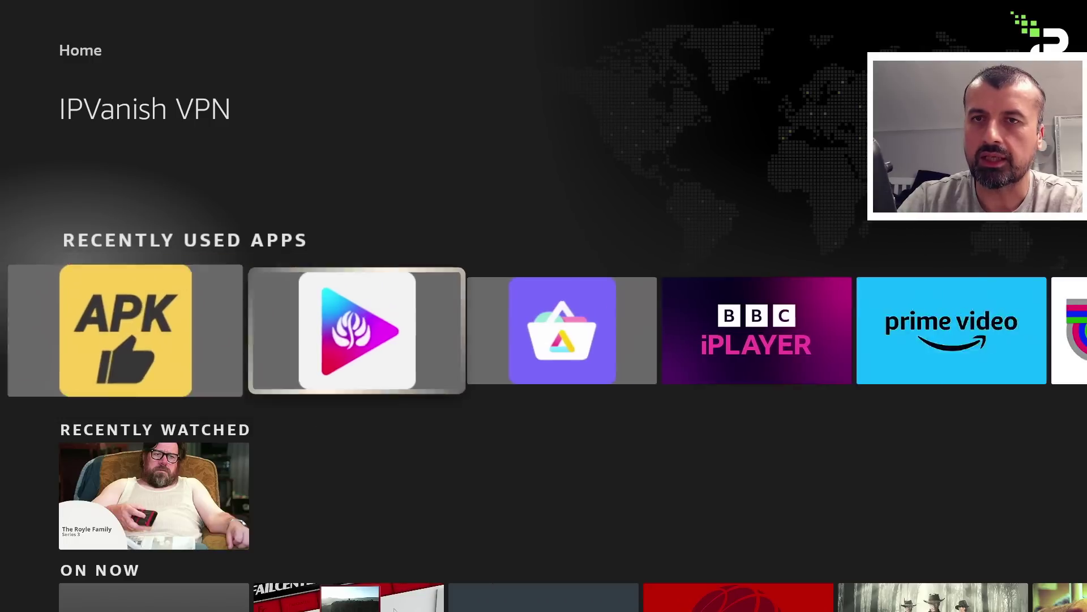
pyautogui.press('Right')
pyautogui.press('Right')
pyautogui.press('Right')
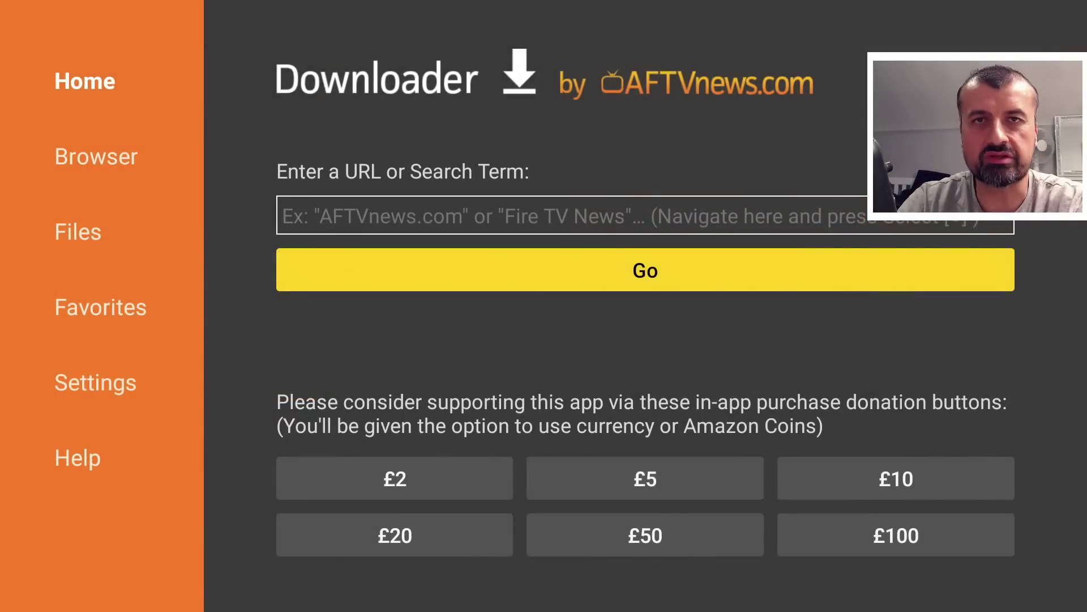
# Start entering the code in Downloader's URL field with the digits 5, 3 and 4
pyautogui.press('Up')
pyautogui.press('Return')
pyautogui.press('Right')
pyautogui.press('Right')
pyautogui.press('Right')
pyautogui.press('Up')
pyautogui.press('Return')
pyautogui.press('Left')
pyautogui.press('Left')
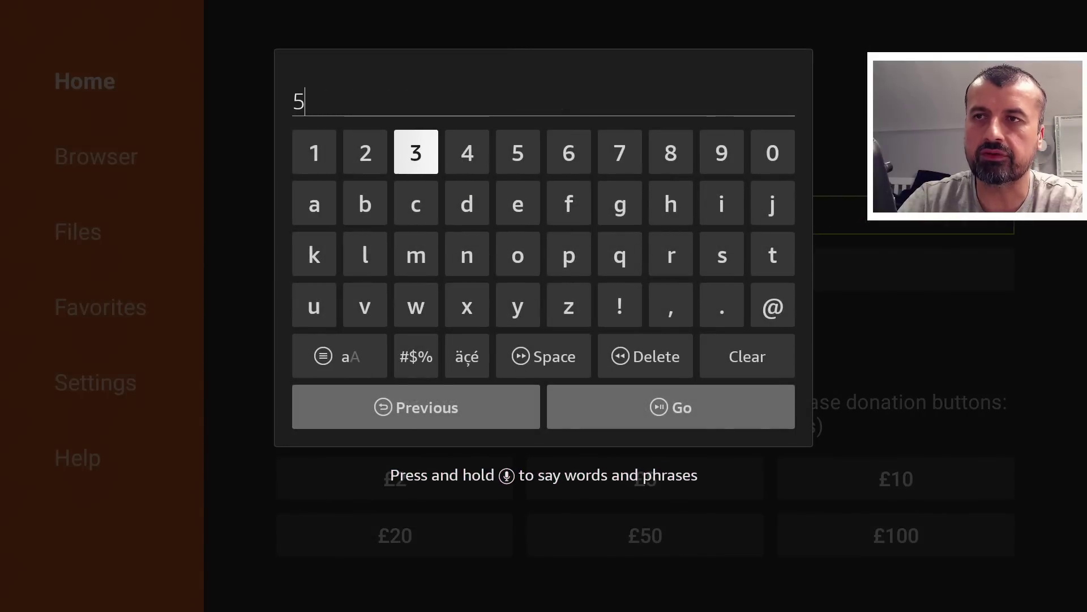
pyautogui.press('Return')
pyautogui.press('Right')
pyautogui.press('Return')
# Complete the code as 53402 and submit it to load techdoctoruk.com
pyautogui.press('Left')
pyautogui.press('Left')
pyautogui.press('Left')
pyautogui.press('Return')
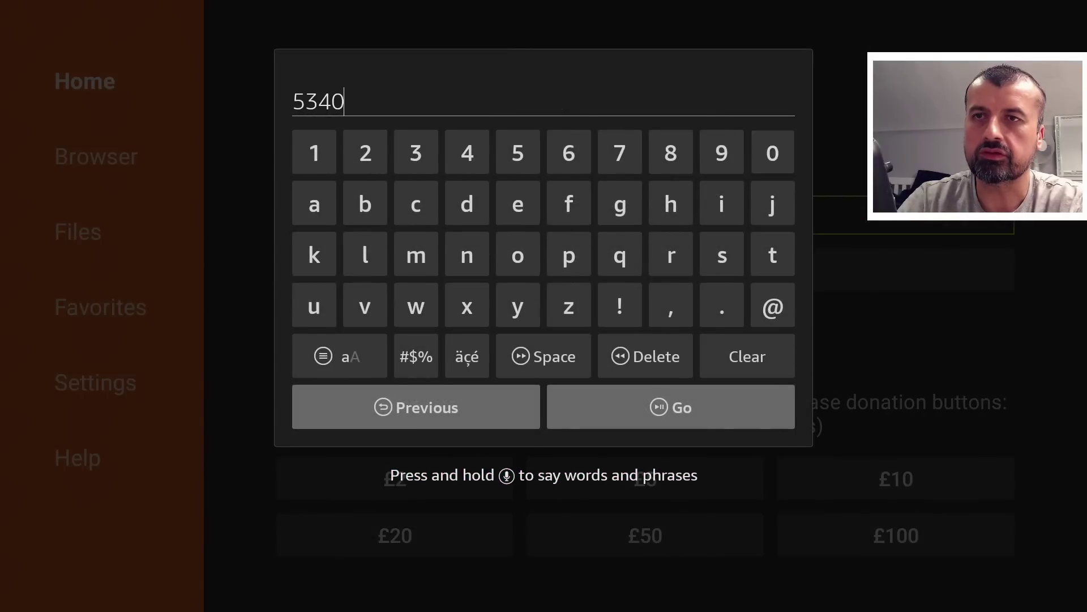
pyautogui.press('Right')
pyautogui.press('Right')
pyautogui.press('Return')
pyautogui.press('XF86AudioPlay')
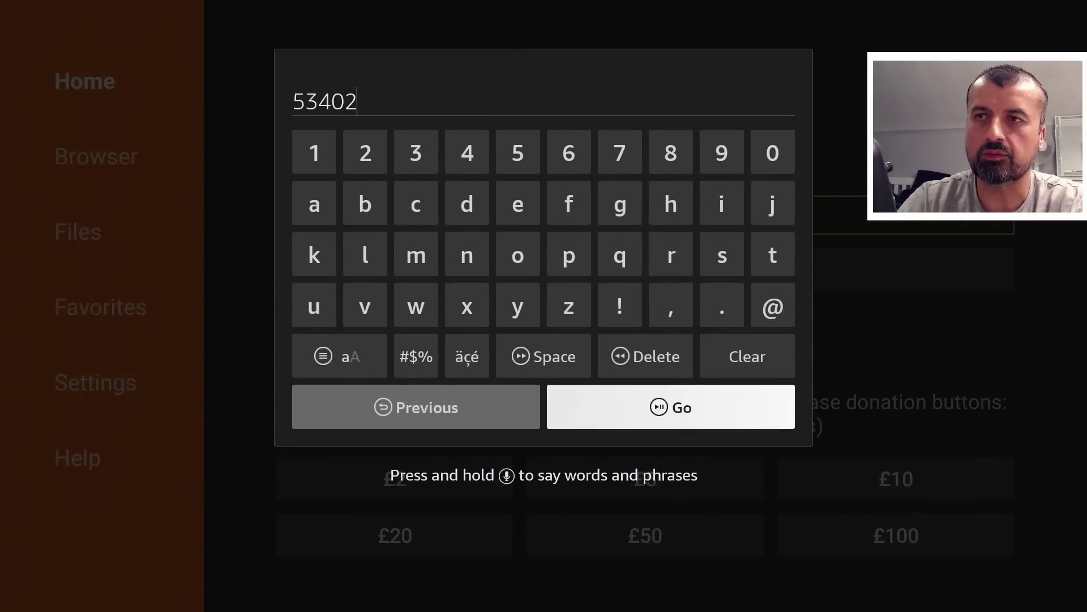
pyautogui.press('Return')
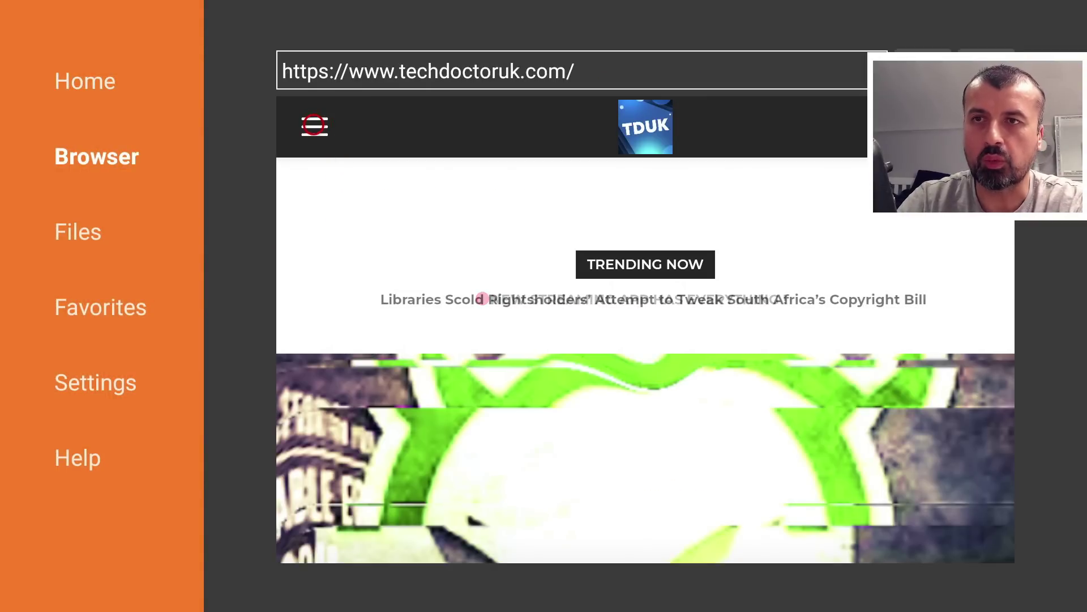
# Go through the site menu's Tutorials list to the TVNZ tutorial page
pyautogui.click(314, 124)
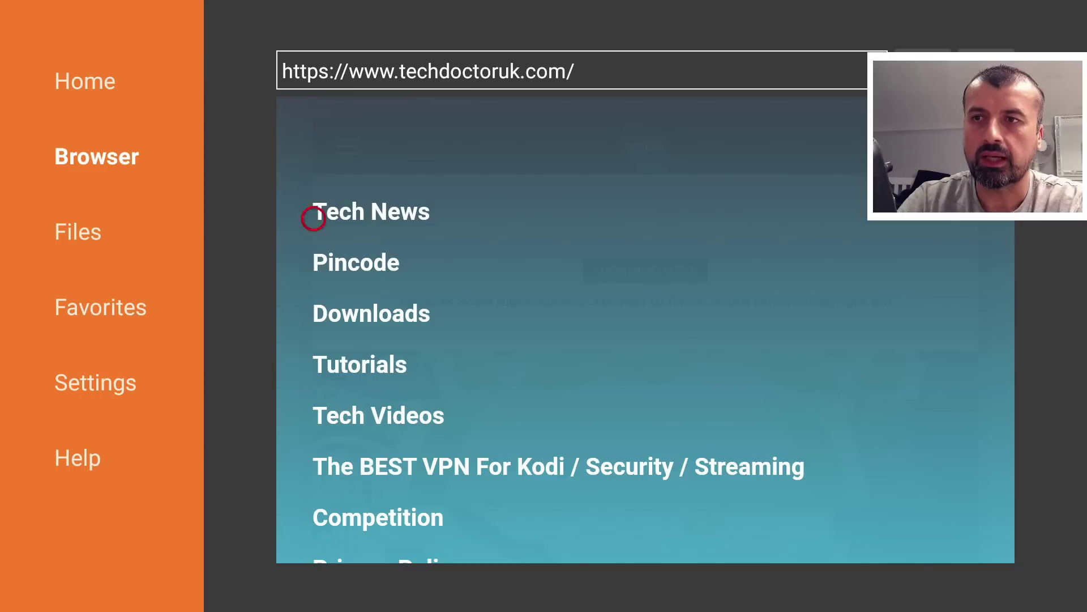
pyautogui.click(342, 360)
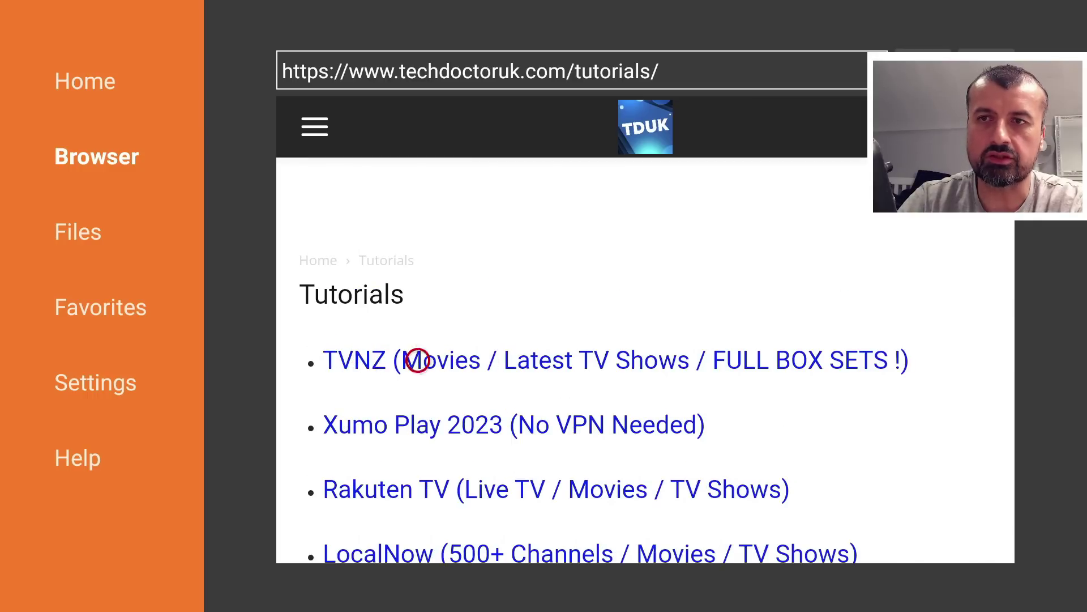
pyautogui.click(606, 360)
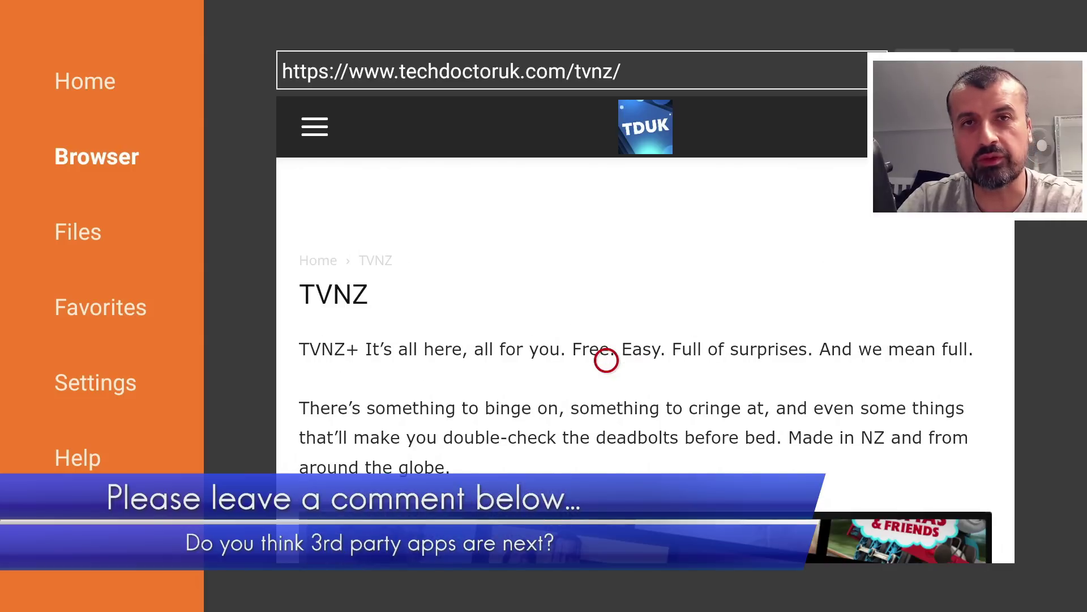
# Follow the TVNZ+ Amazon Devices link to the TVNZ download page and scroll to Download Now
pyautogui.scroll(-10, 606, 540)
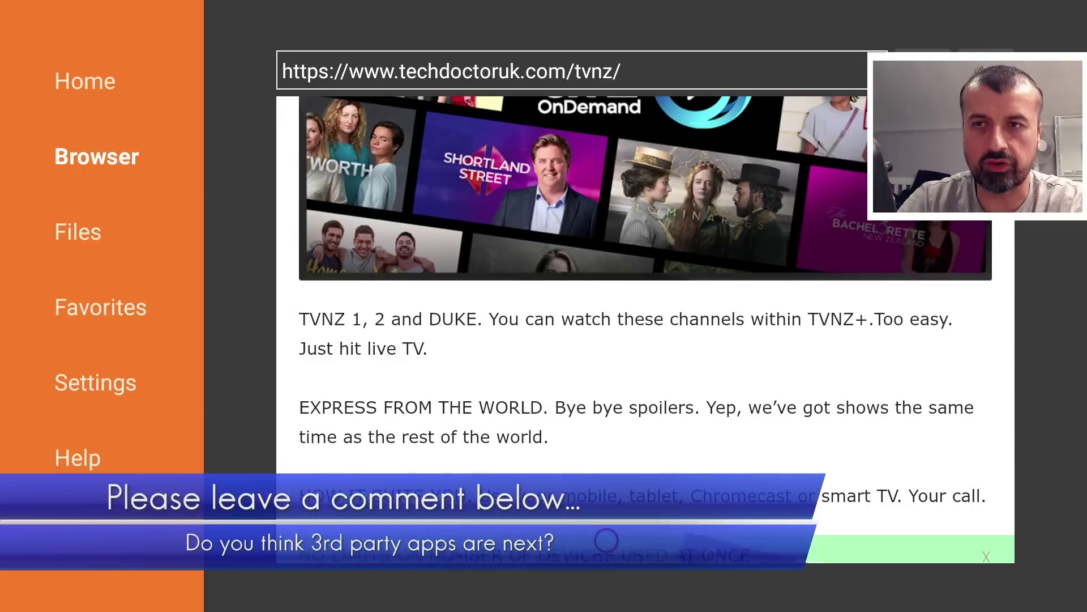
pyautogui.scroll(-10, 606, 540)
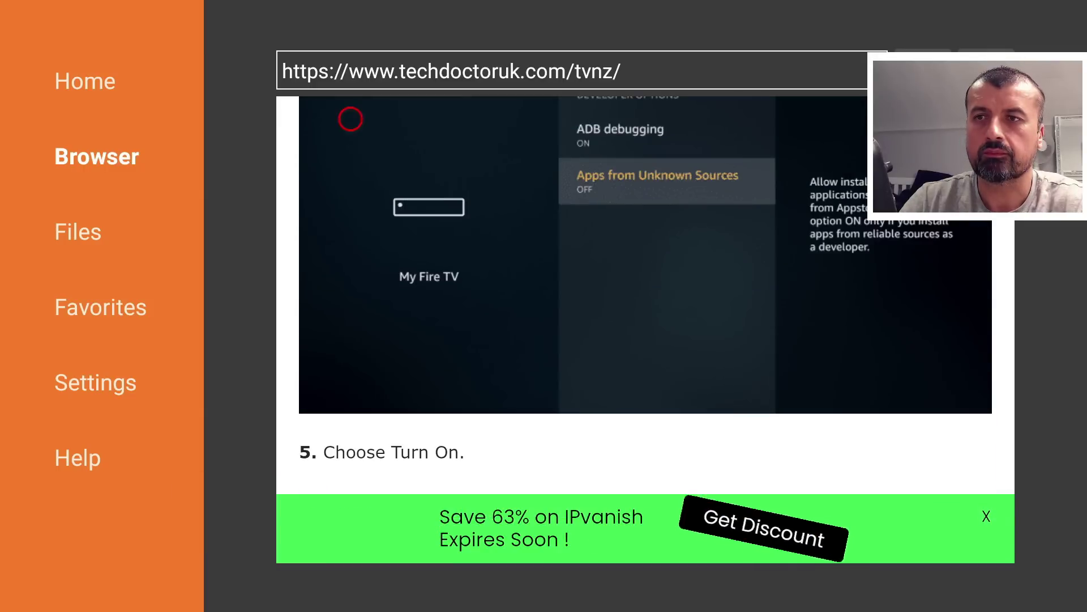
pyautogui.scroll(-2, 351, 540)
pyautogui.scroll(-6, 351, 539)
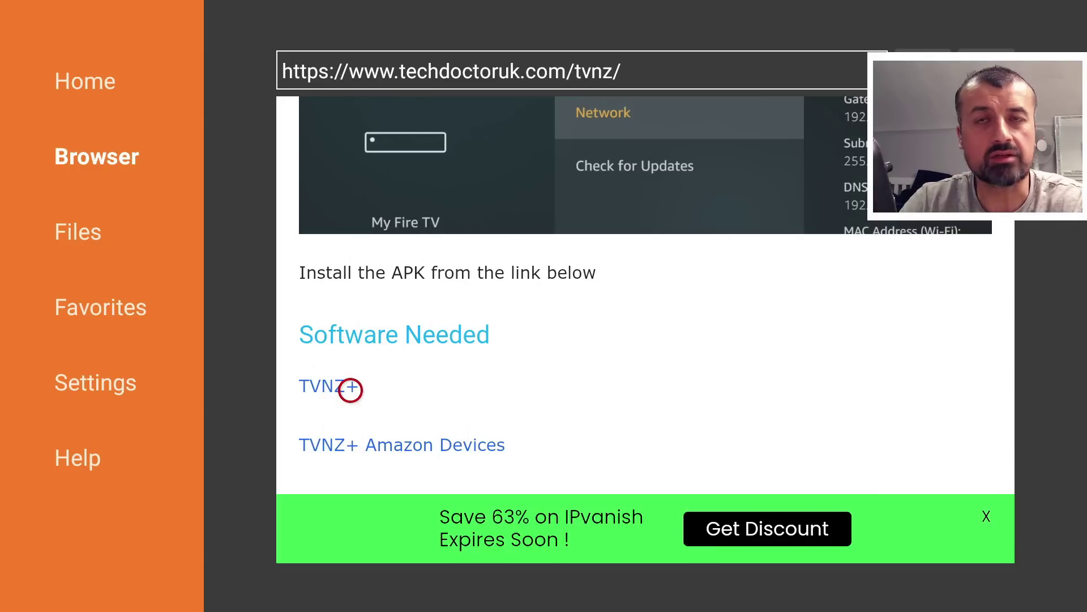
pyautogui.click(351, 456)
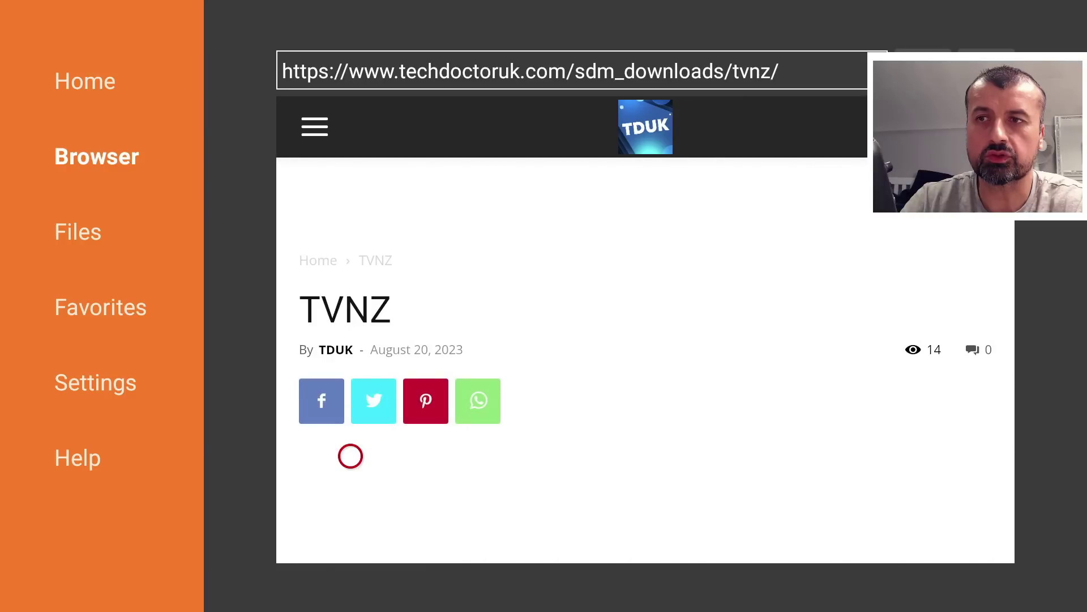
pyautogui.scroll(-10, 351, 531)
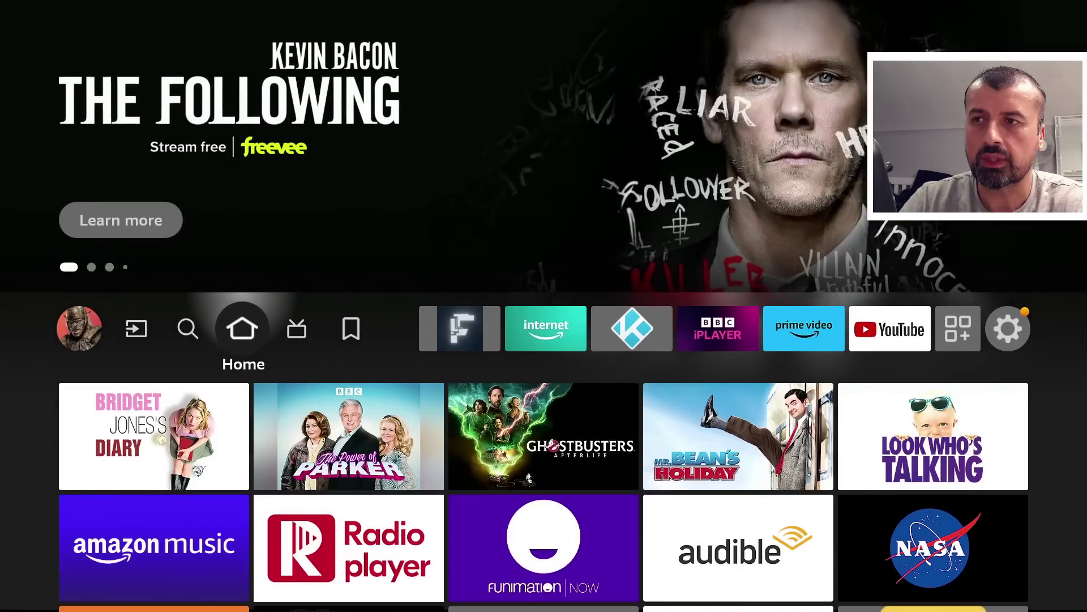
# Launch IPVanish VPN again from Recently Used Apps
pyautogui.press('Down')
pyautogui.press('Up')
pyautogui.press('Right')
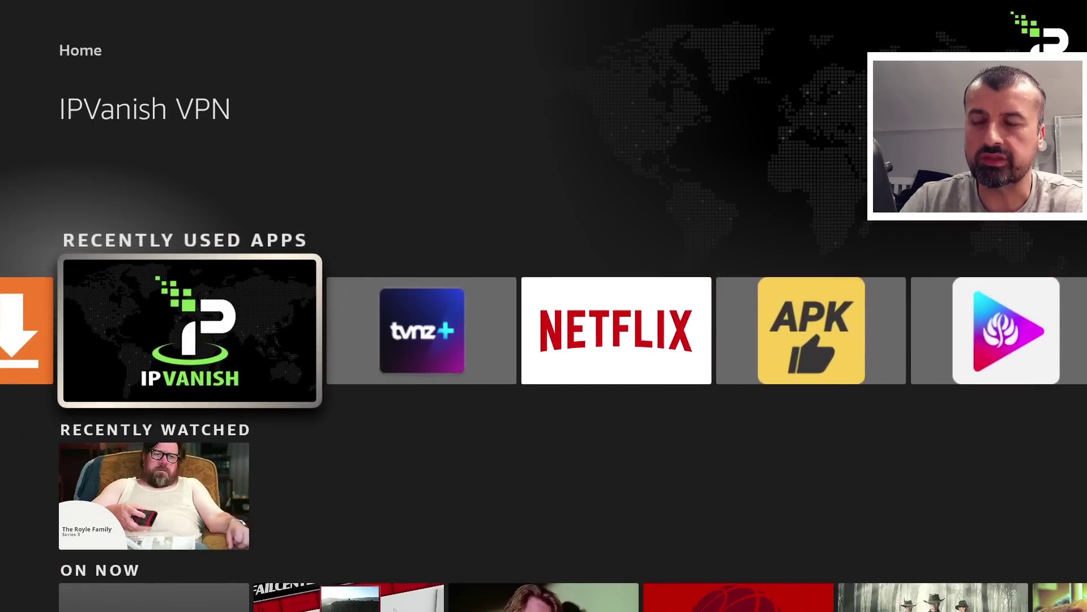
pyautogui.press('Return')
pyautogui.press('Return')
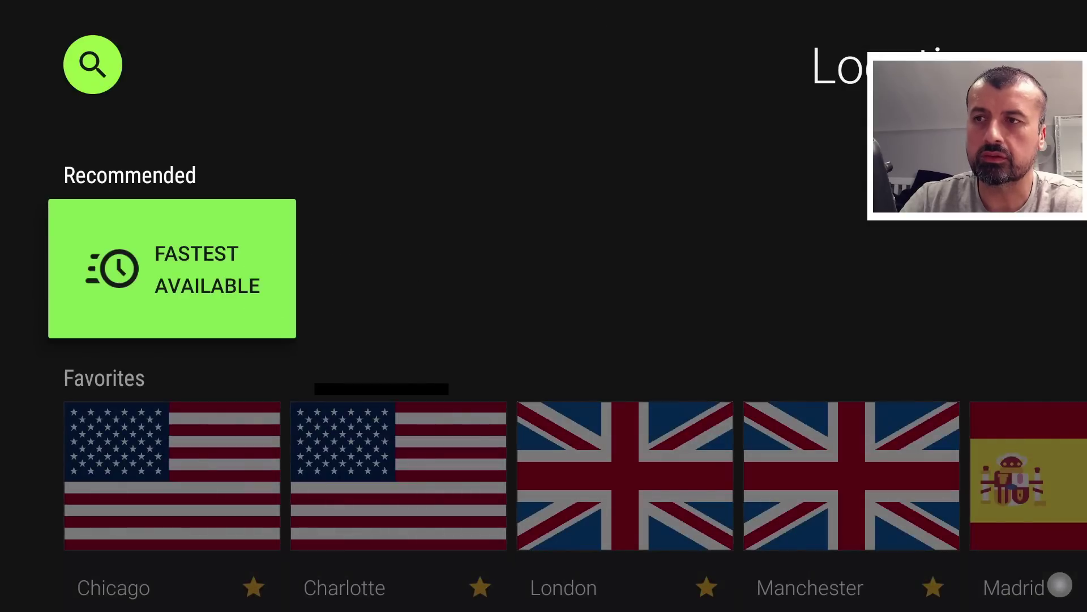
# Select New Zealand under Countries and connect the VPN to it
pyautogui.press('Down')
pyautogui.press('Down')
pyautogui.press('Right')
pyautogui.press('Right')
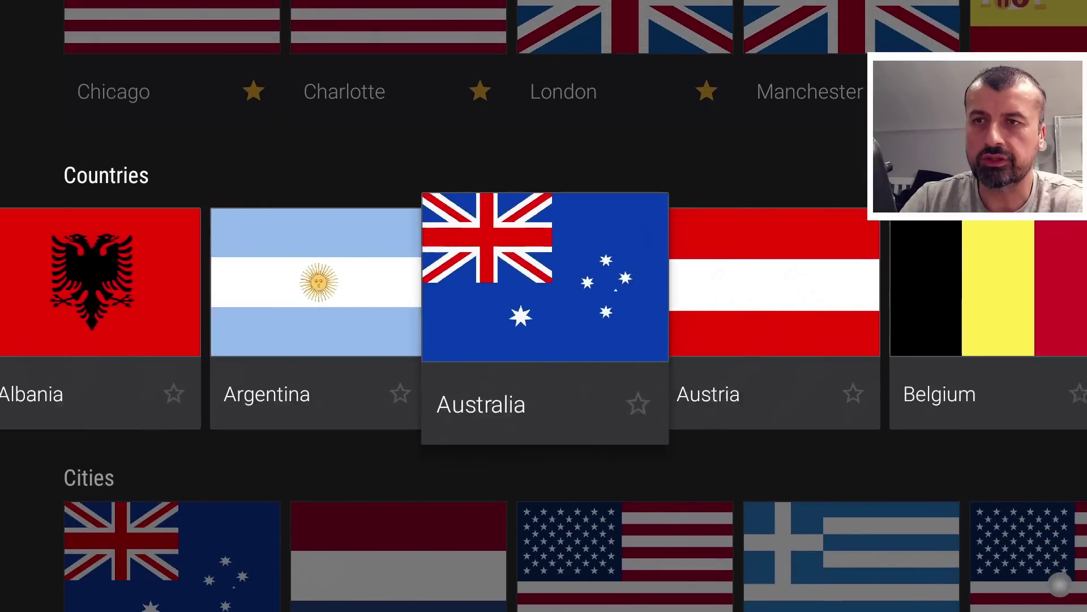
pyautogui.press('Right')
pyautogui.press('Right')
pyautogui.press('Right')
pyautogui.press('Right')
pyautogui.press('Right')
pyautogui.press('Right')
pyautogui.press('Right')
pyautogui.press('Right')
pyautogui.press('Right')
pyautogui.press('Right')
pyautogui.press('Right')
pyautogui.press('Right')
pyautogui.press('Right')
pyautogui.press('Right')
pyautogui.press('Right')
pyautogui.press('Right')
pyautogui.press('Right')
pyautogui.press('Right')
pyautogui.press('Right')
pyautogui.press('Right')
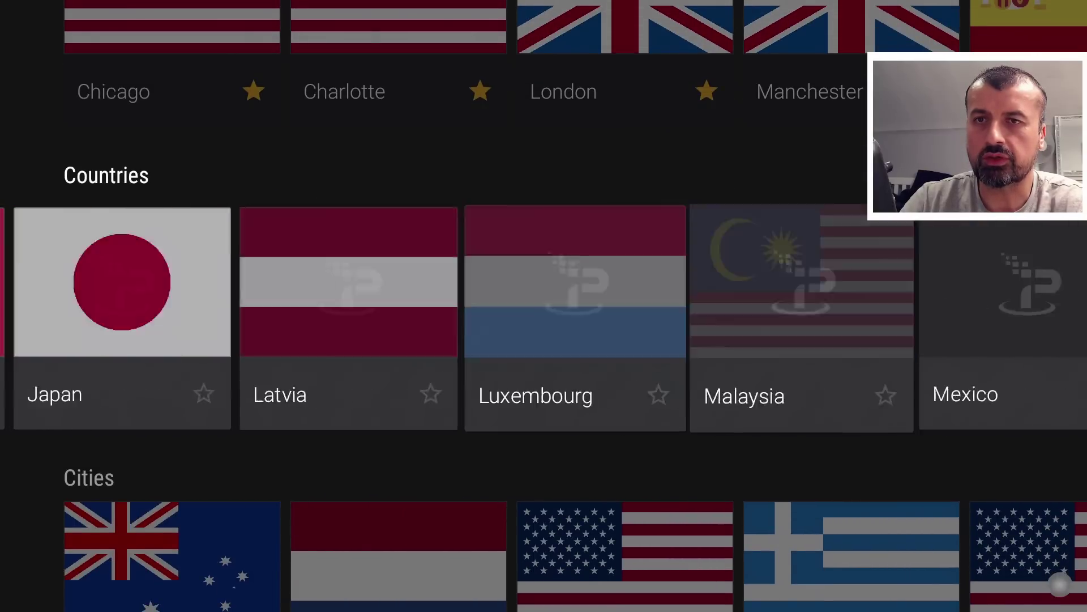
pyautogui.press('Right')
pyautogui.press('Right')
pyautogui.press('Right')
pyautogui.press('Right')
pyautogui.press('Right')
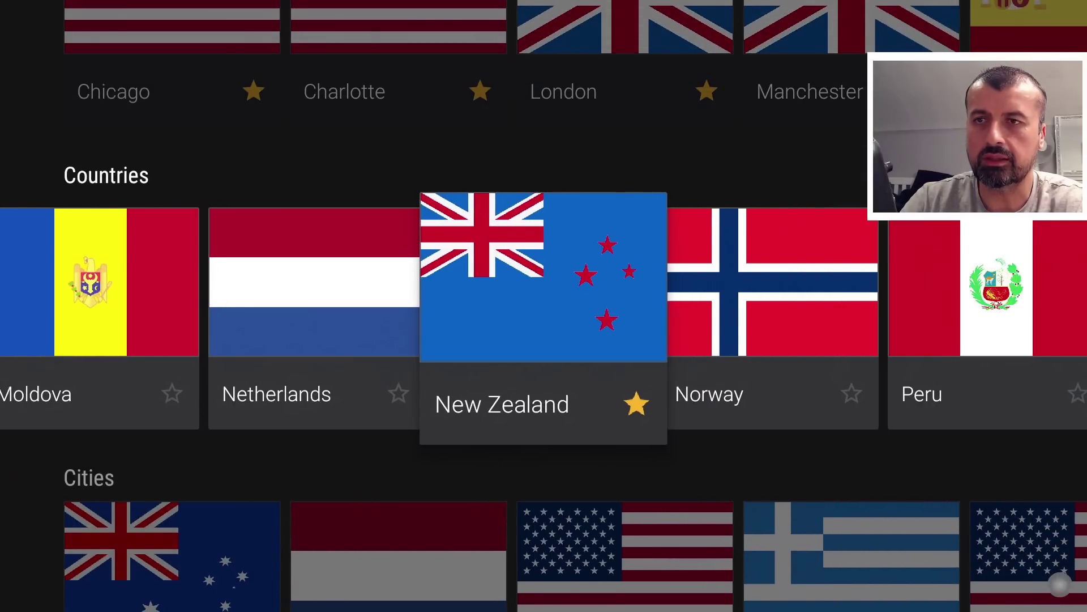
pyautogui.press('Return')
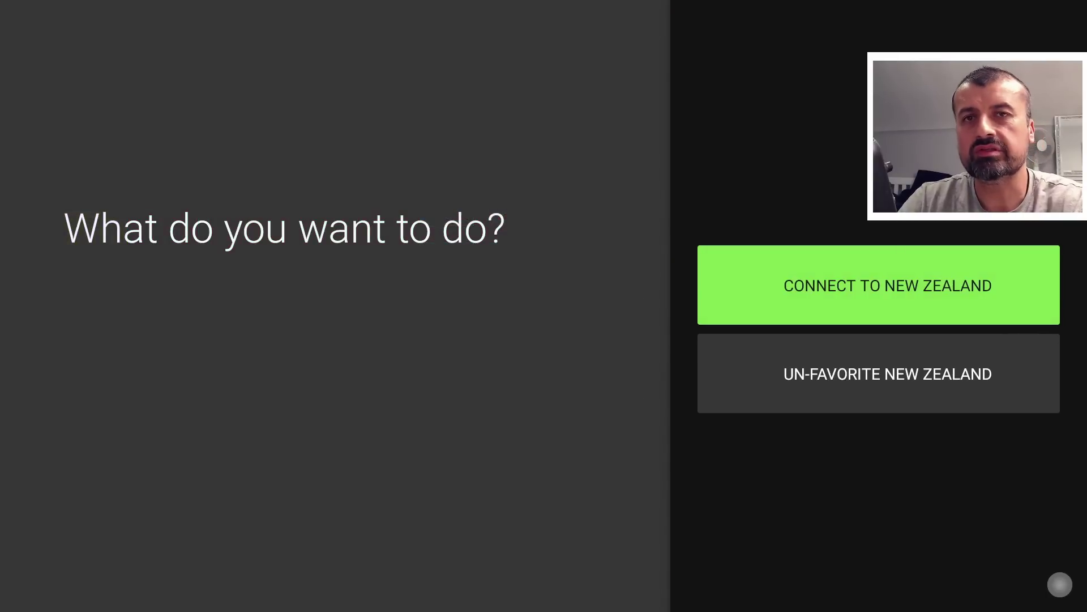
pyautogui.press('Return')
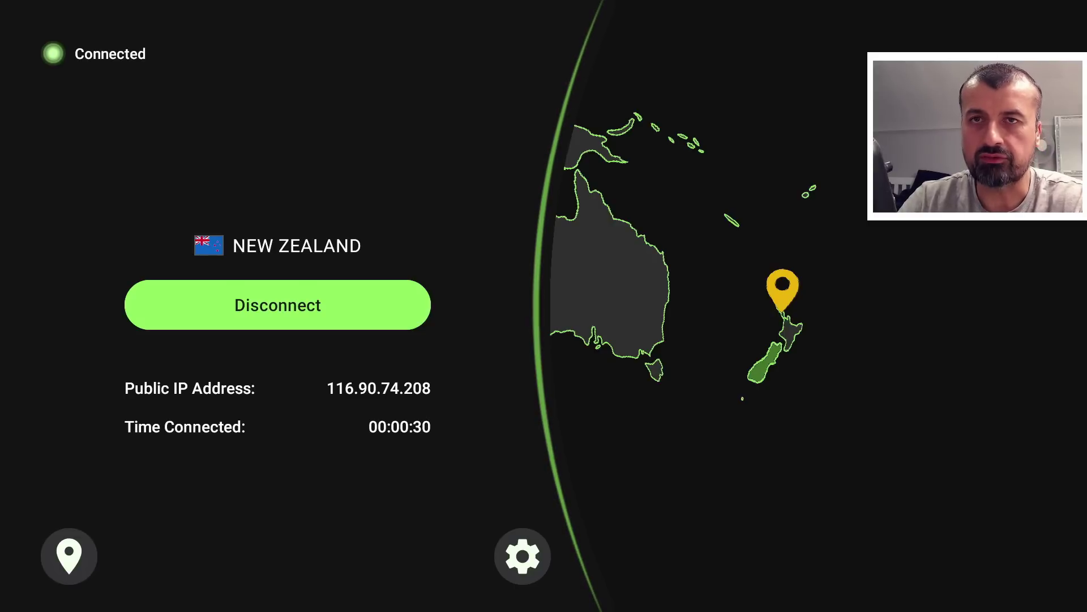
# Launch TVNZ+ from the home screen and enter the account e-mail address
pyautogui.press('Home')
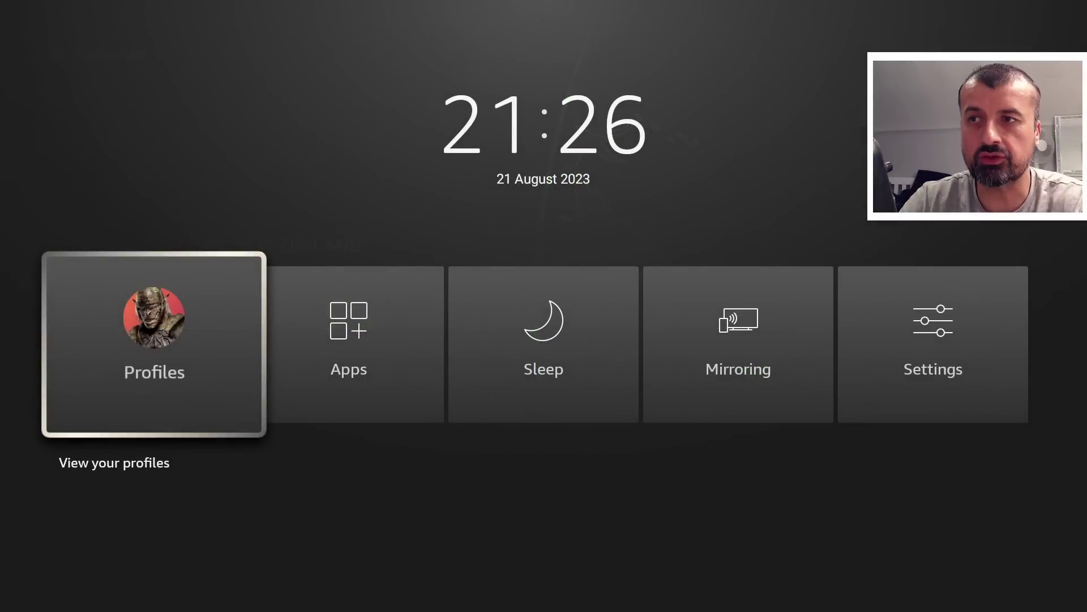
pyautogui.press('Home')
pyautogui.press('Right')
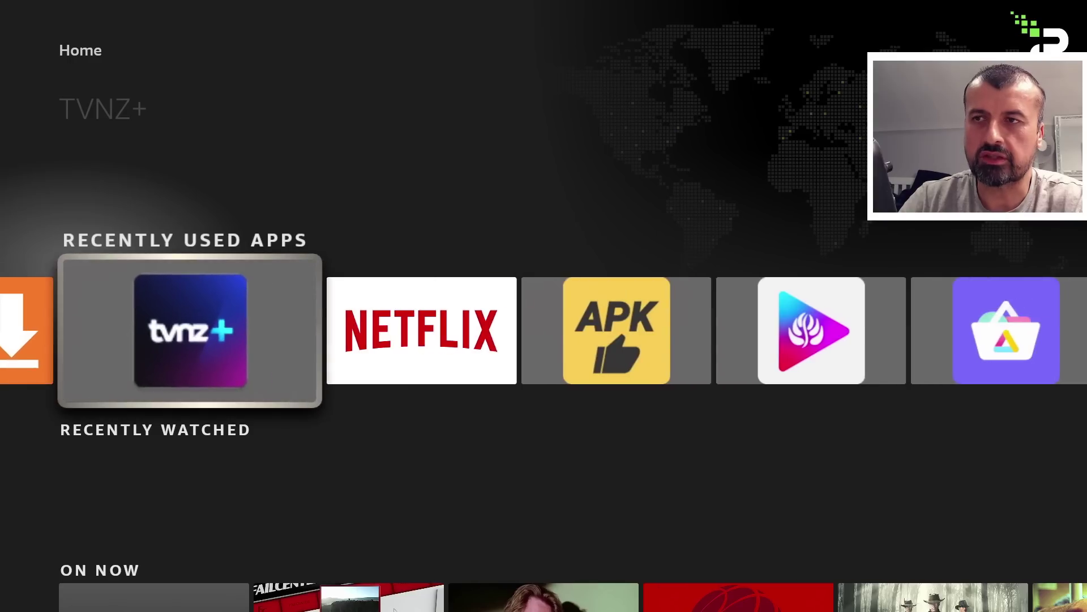
pyautogui.press('Return')
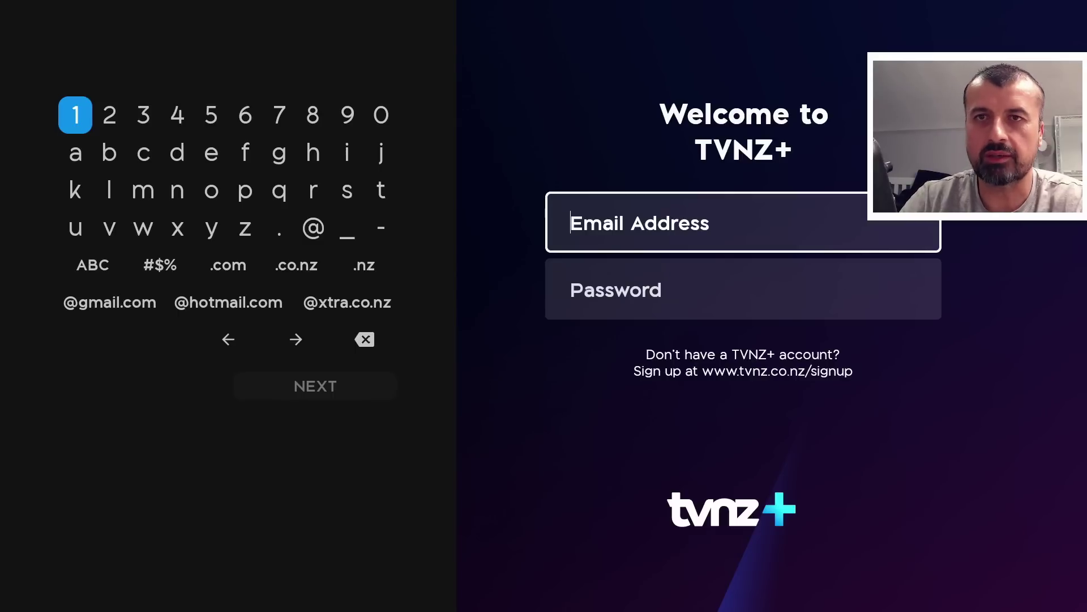
pyautogui.press('Down')
pyautogui.press('Down')
pyautogui.press('Right')
pyautogui.press('Right')
pyautogui.press('Right')
pyautogui.press('Right')
pyautogui.press('Right')
pyautogui.press('Right')
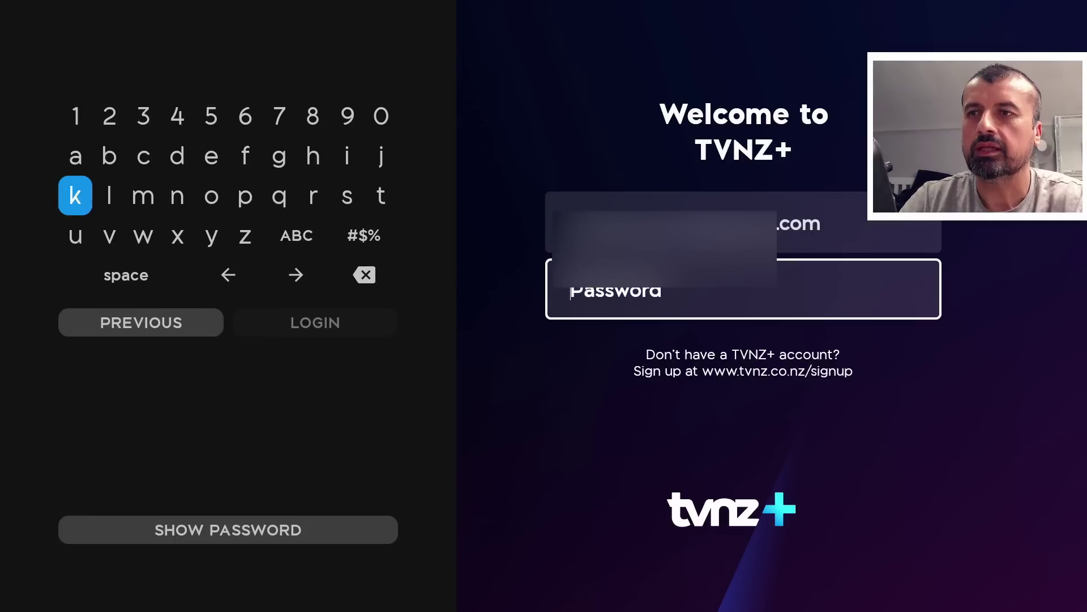
# Type the account password, switching between capital and lowercase letters
pyautogui.press('Down')
pyautogui.press('Right')
pyautogui.press('Right')
pyautogui.press('Right')
pyautogui.press('Right')
pyautogui.press('Right')
pyautogui.press('Right')
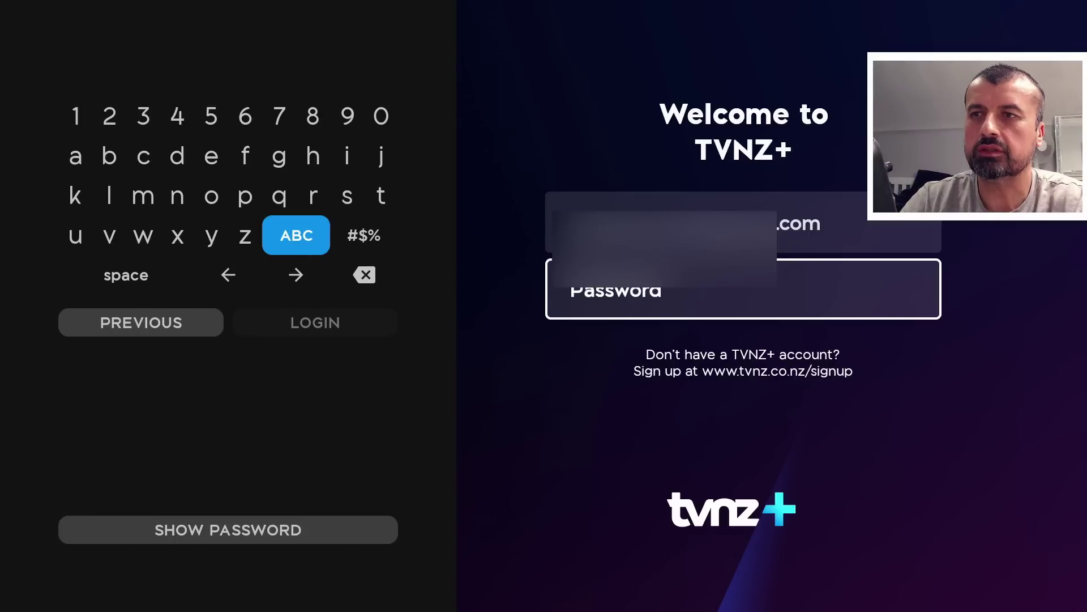
pyautogui.press('Return')
pyautogui.press('Left')
pyautogui.press('Left')
pyautogui.press('Left')
pyautogui.press('Left')
pyautogui.press('Left')
pyautogui.press('Left')
pyautogui.press('Left')
pyautogui.press('Down')
pyautogui.press('Down')
pyautogui.press('Down')
pyautogui.press('Return')
pyautogui.press('Right')
pyautogui.press('Right')
pyautogui.press('Right')
pyautogui.press('Right')
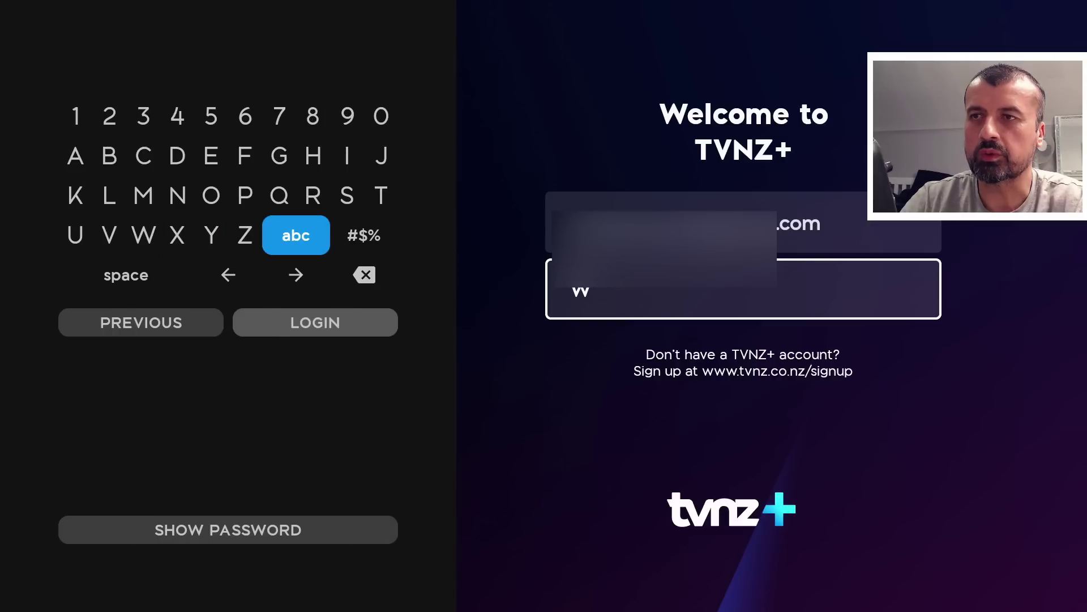
pyautogui.press('Return')
pyautogui.press('Down')
pyautogui.press('Left')
pyautogui.press('Left')
pyautogui.press('Return')
pyautogui.press('Down')
pyautogui.press('Right')
pyautogui.press('Right')
pyautogui.press('Right')
pyautogui.press('Right')
pyautogui.press('Right')
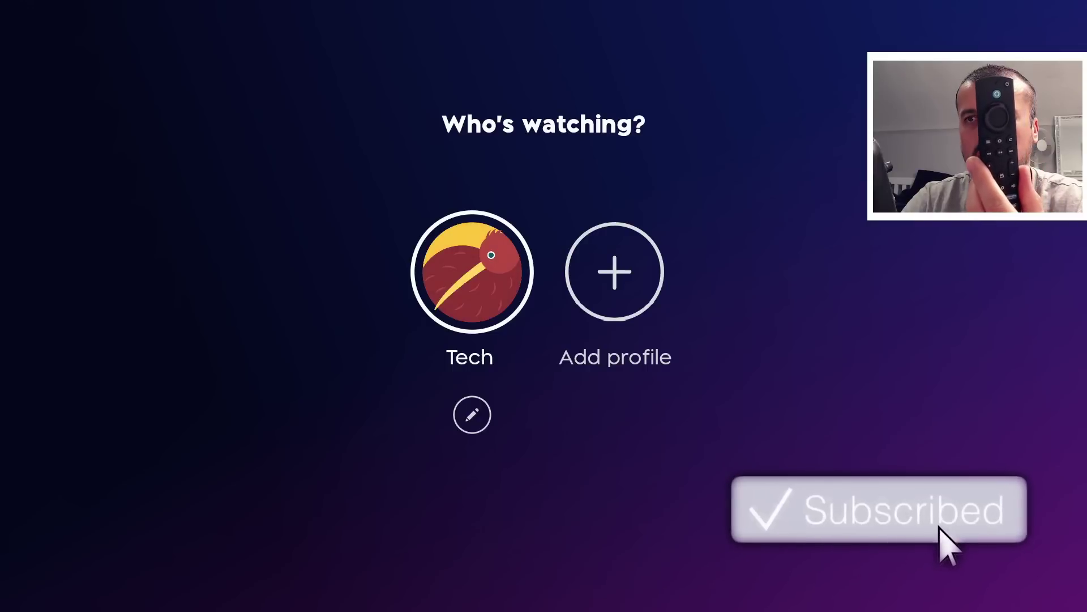
# Pick the Tech profile, dismiss the Sport prompt, and open Heavyweight With Dave Letele
pyautogui.press('Return')
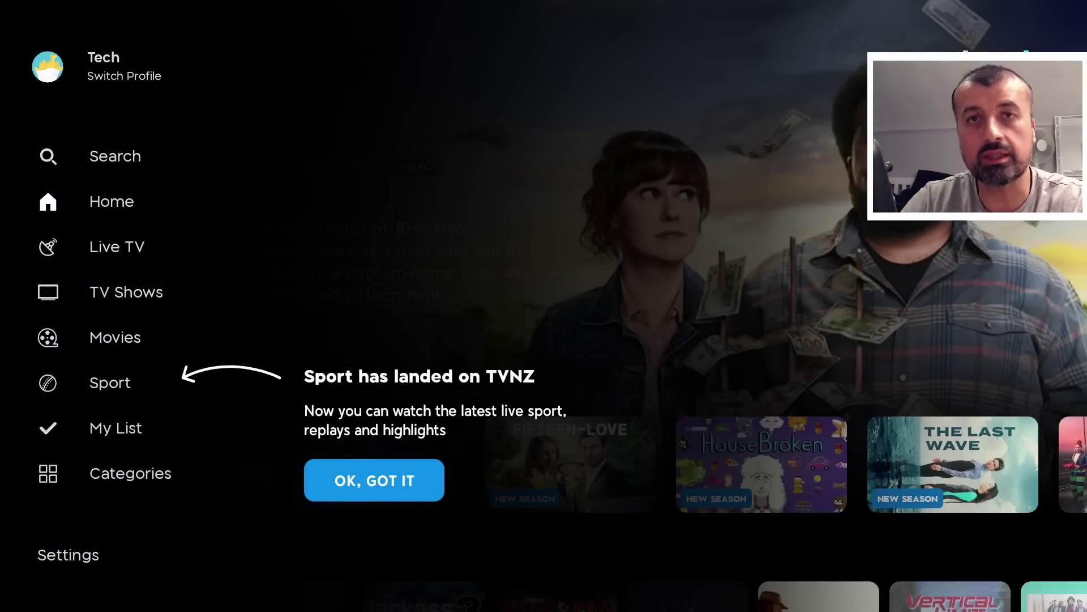
pyautogui.press('Return')
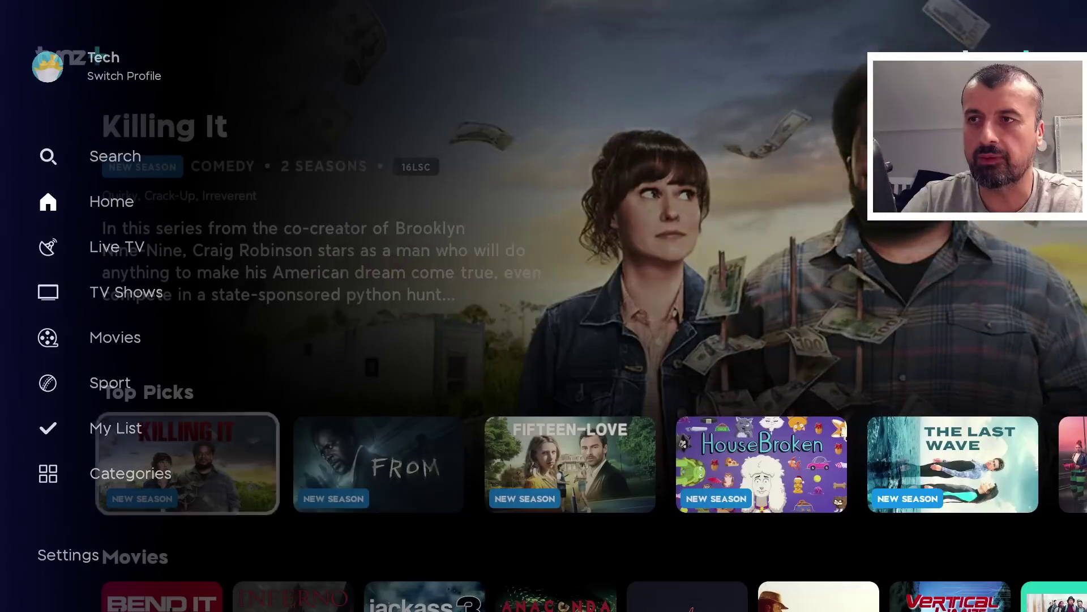
pyautogui.press('Right')
pyautogui.press('Right')
pyautogui.press('Right')
pyautogui.press('Right')
pyautogui.press('Right')
pyautogui.press('Right')
pyautogui.press('Right')
pyautogui.press('Right')
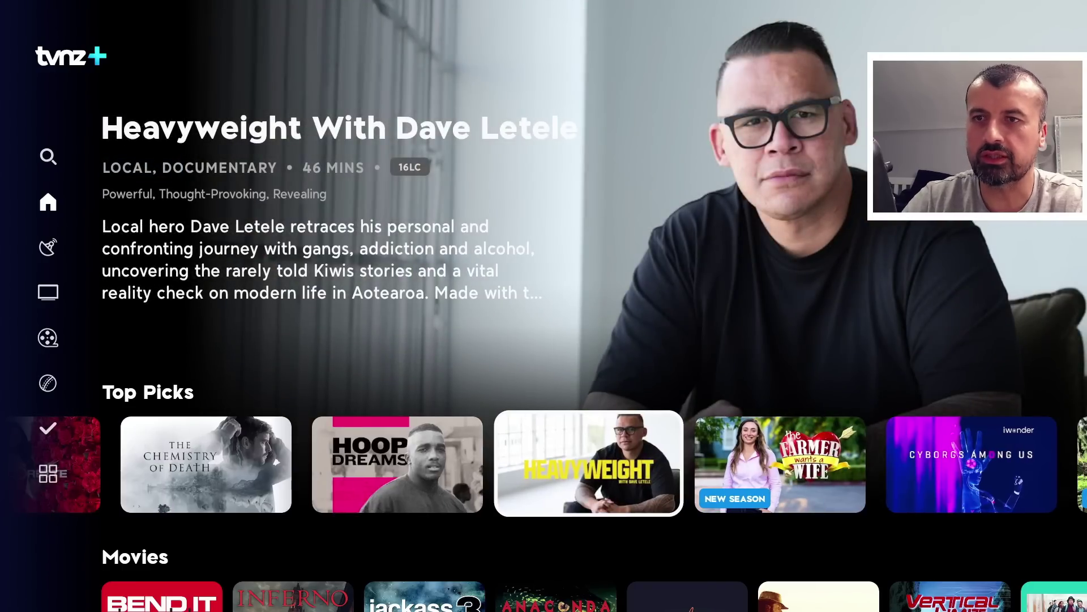
pyautogui.press('Return')
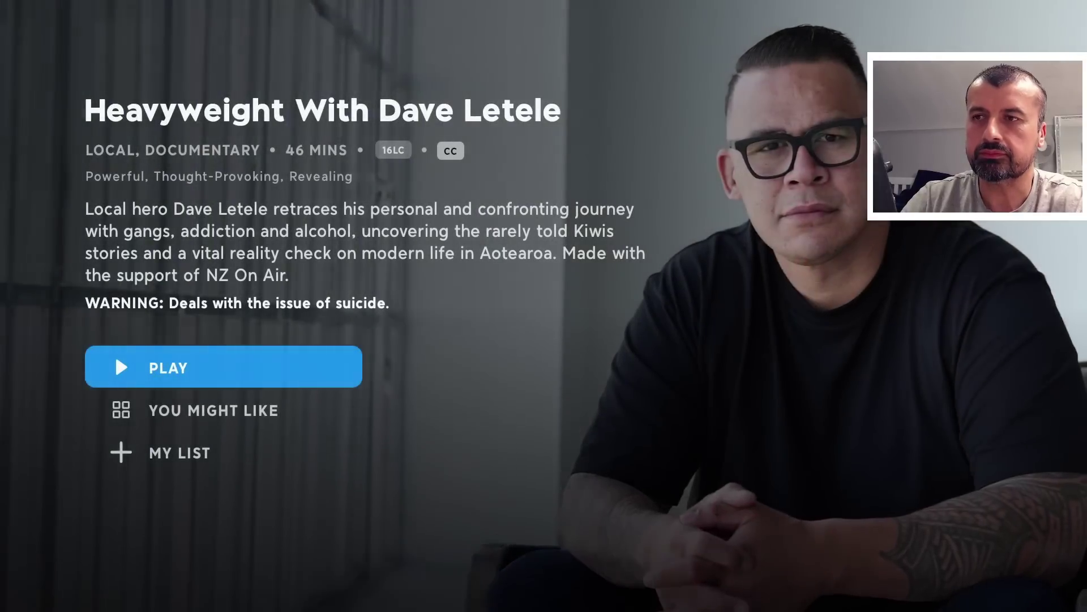
# Start playing Heavyweight With Dave Letele from its TVNZ+ detail page
pyautogui.press('Return')
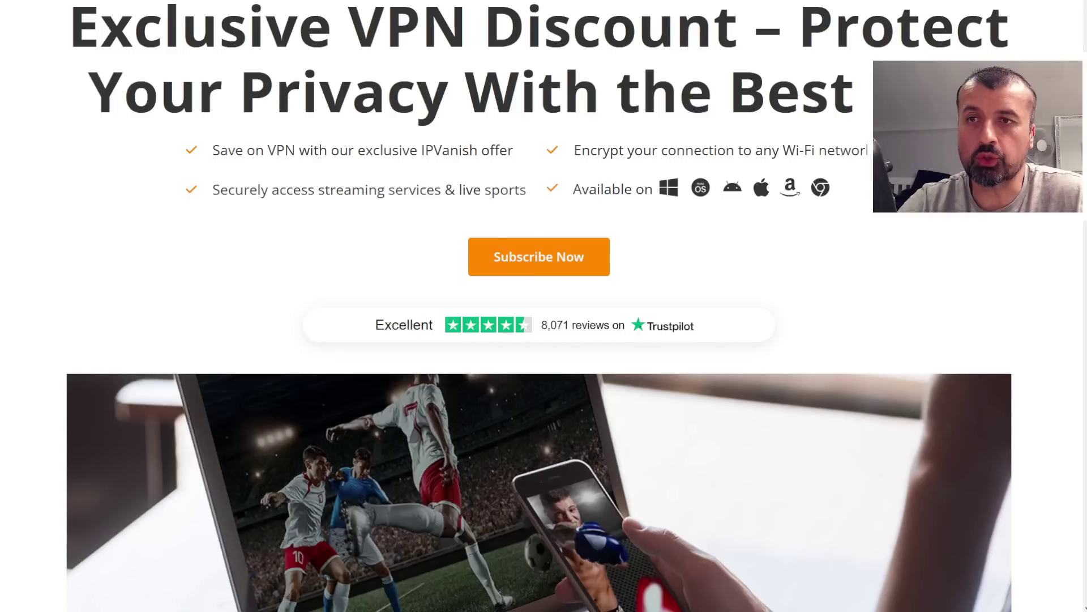
# Scroll to the IPVanish plans: $11.99/mo monthly, $2.99/mo 2-year, $3.33/mo yearly
pyautogui.scroll(-10, 331, 280)
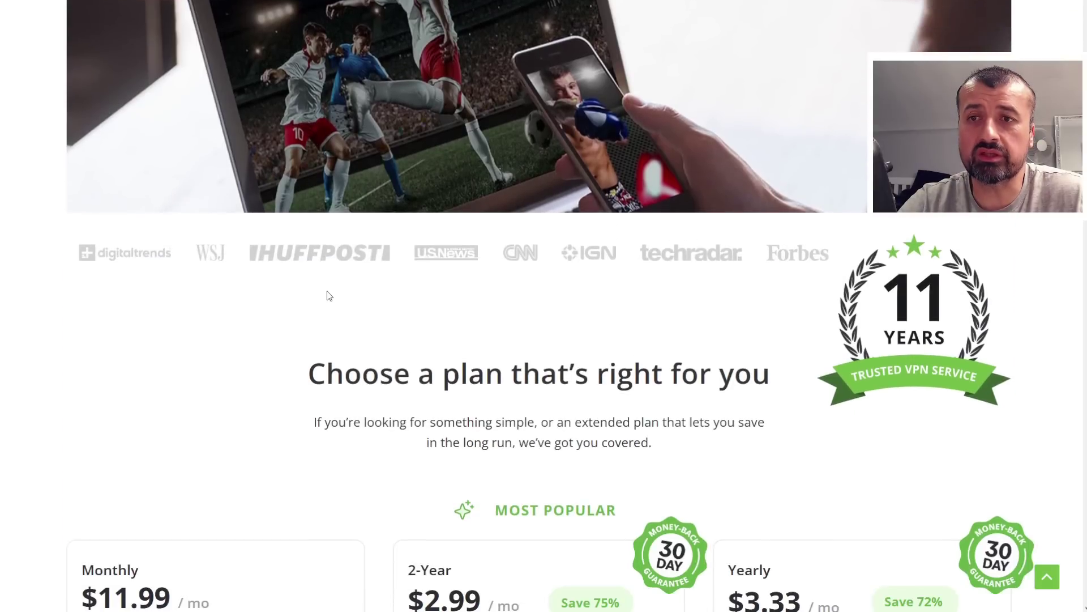